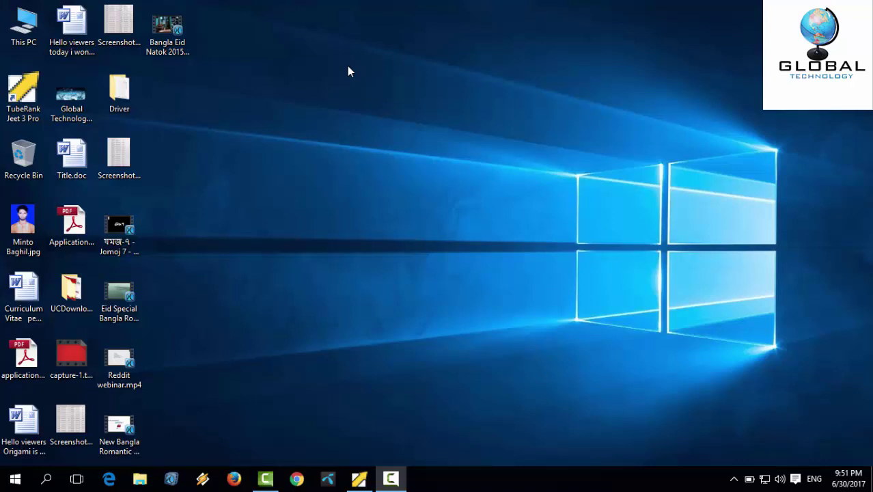
right_click(19, 22)
click(58, 62)
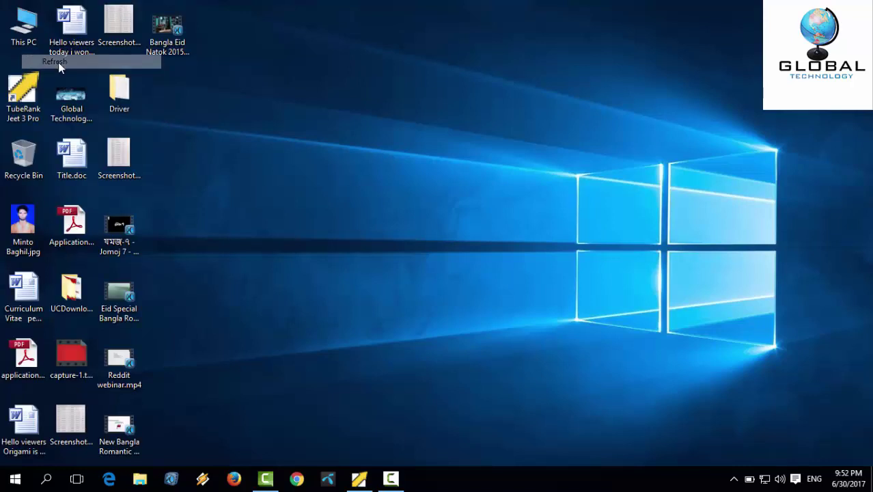
right_click(301, 42)
click(321, 79)
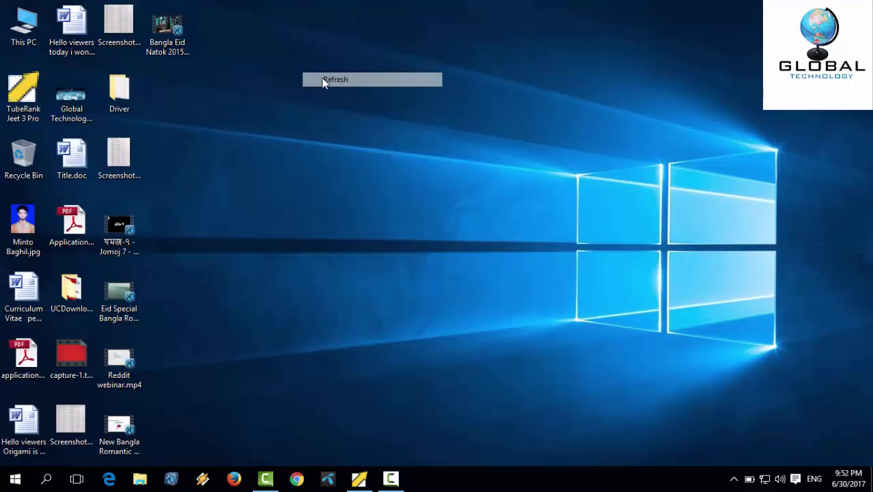
right_click(251, 35)
click(288, 74)
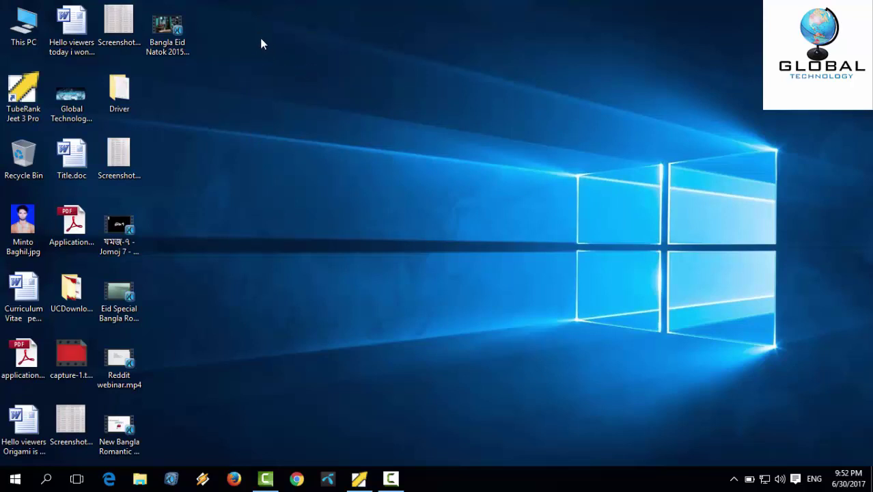
right_click(262, 39)
click(290, 78)
Step: Open Computer Management for This PC and show Device Manager
right_click(19, 30)
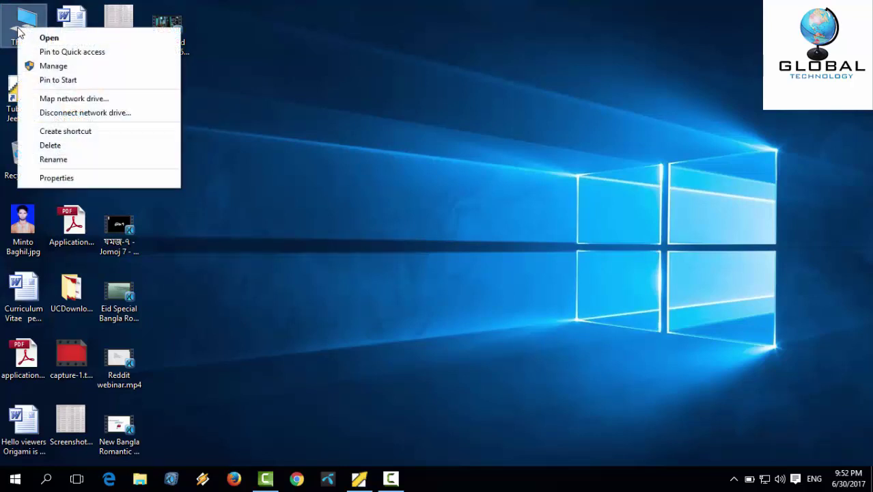
click(69, 65)
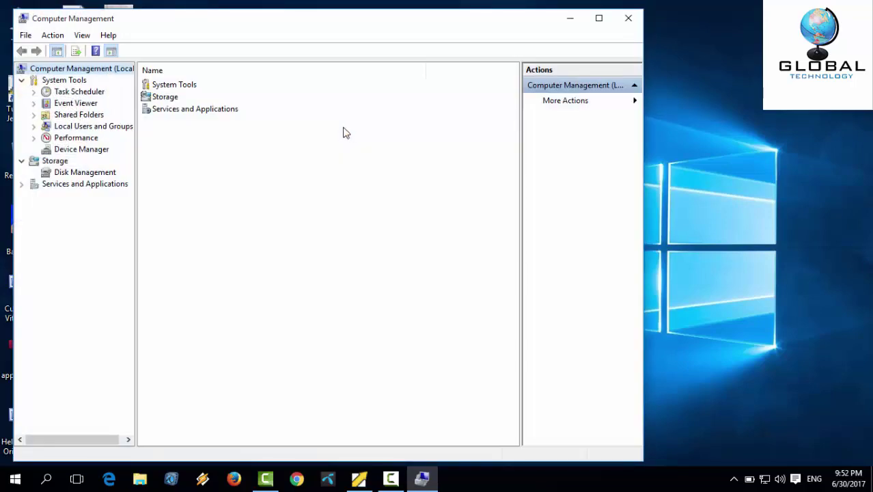
click(80, 151)
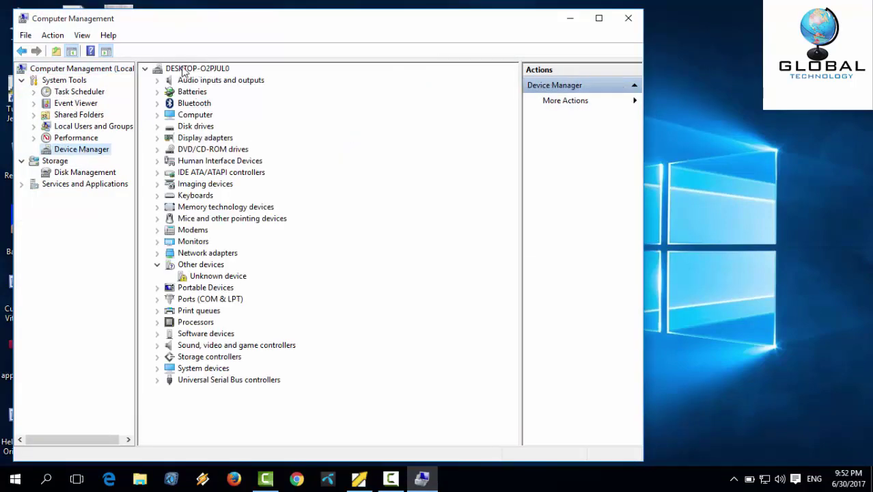
Step: Start adding legacy hardware to the computer, choosing manual selection from a list, and continue to the device driver selection
click(197, 70)
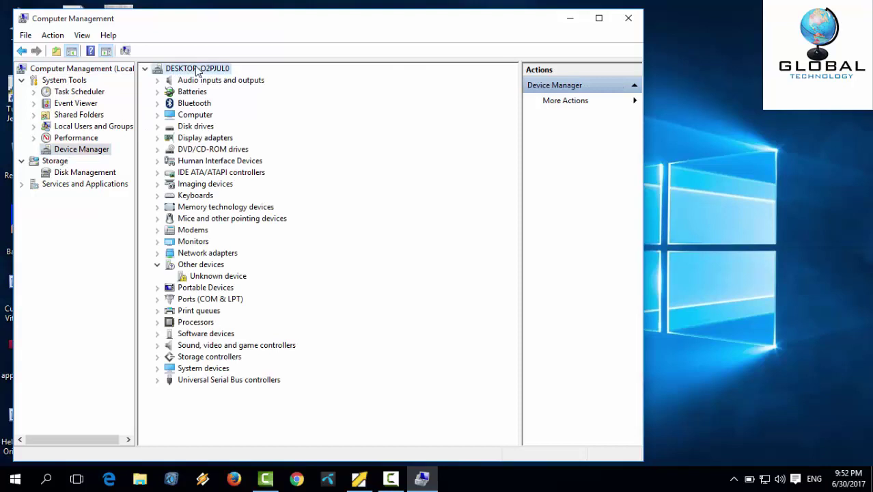
click(51, 35)
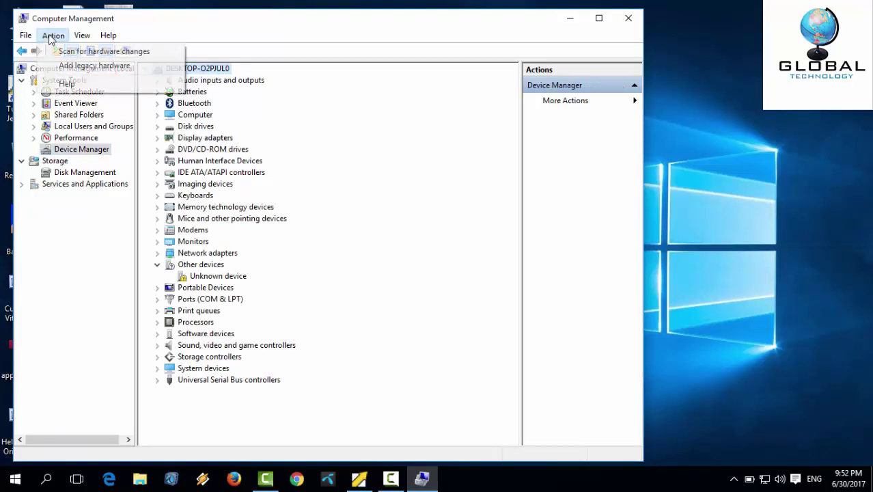
click(74, 67)
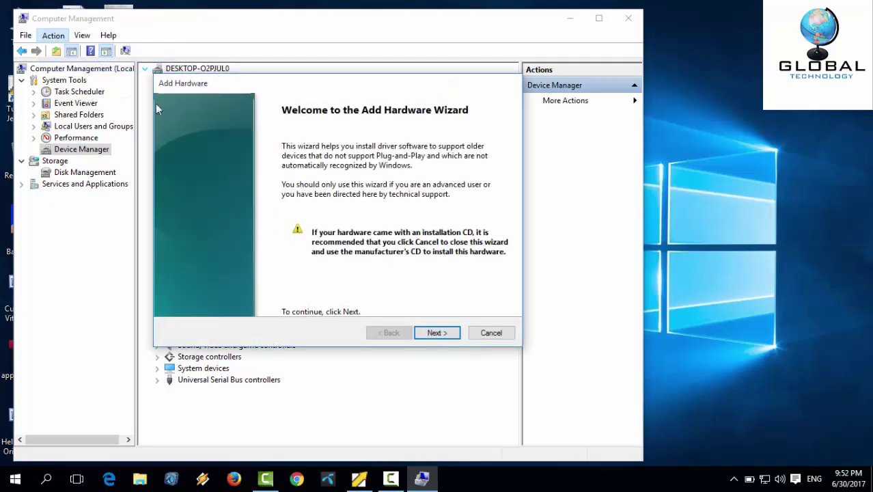
click(438, 333)
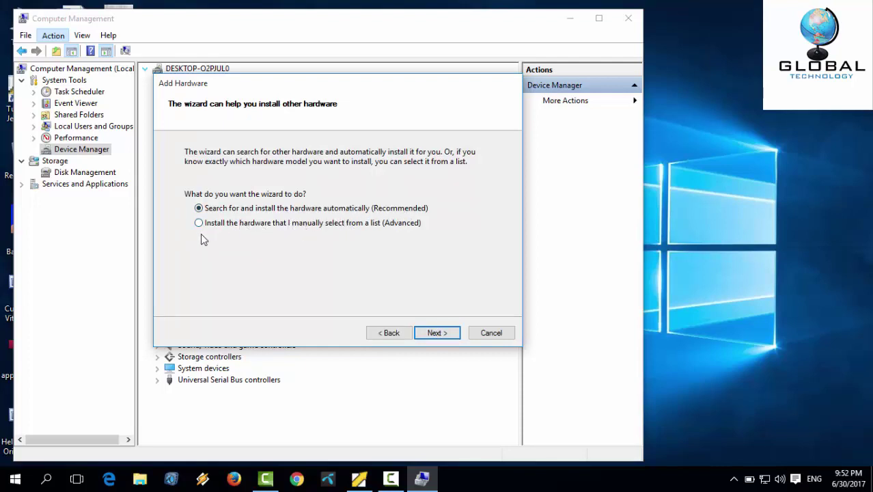
click(278, 228)
click(431, 332)
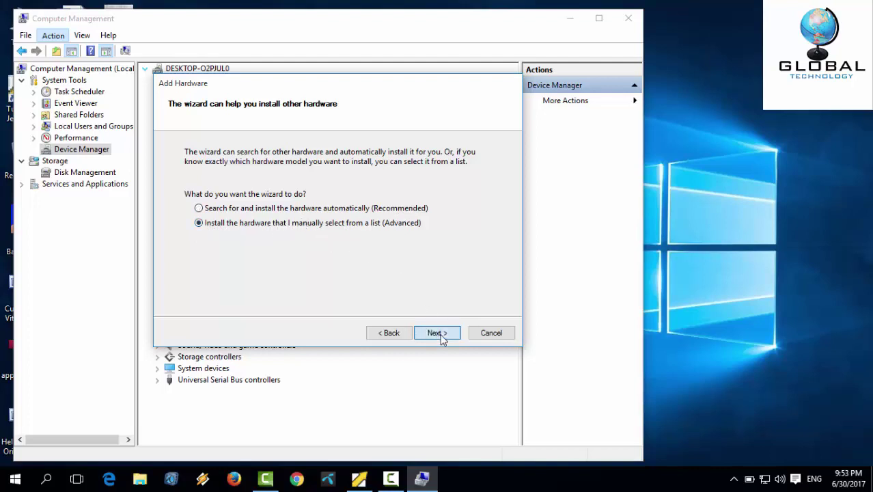
click(437, 334)
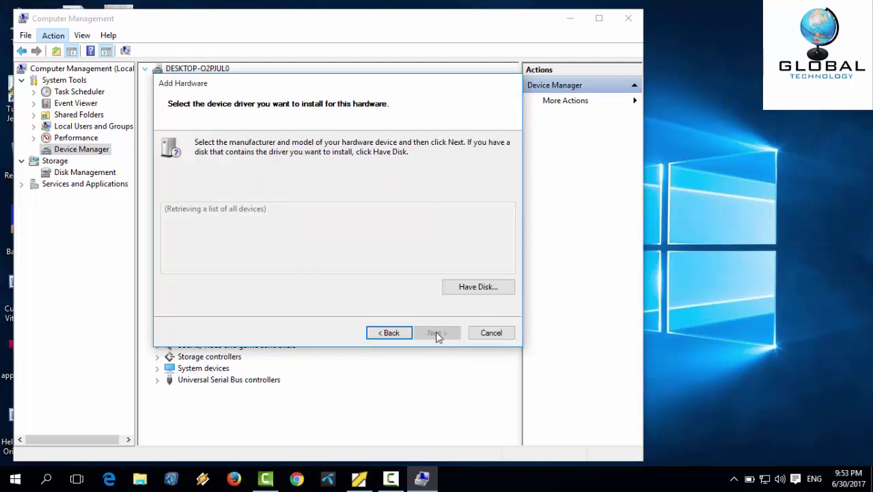
Step: Browse for a driver disk file in the desktop's Driver folder, going through Auto Installer Driver v1.1236.00, SmartPhoneDriver and x64 to Infs
click(478, 287)
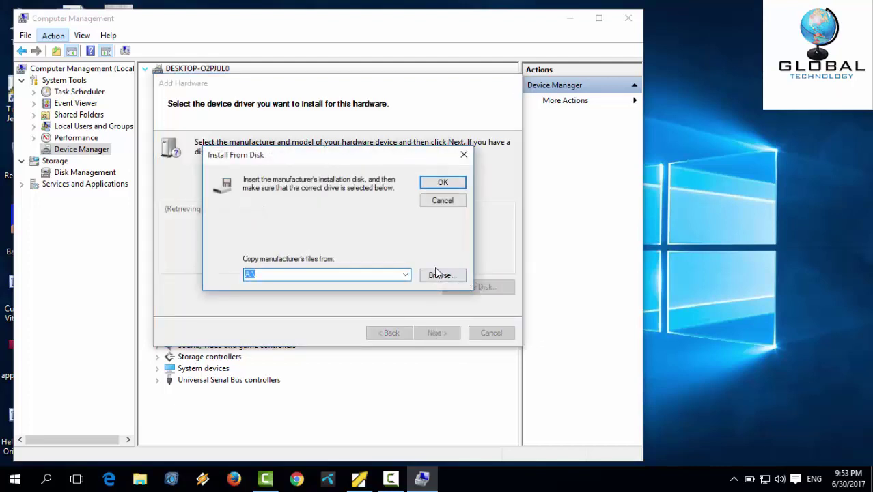
click(444, 276)
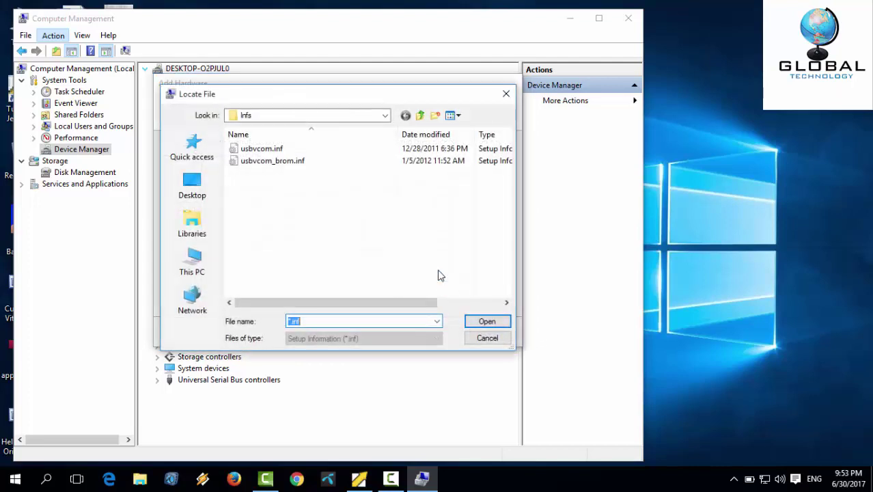
click(191, 179)
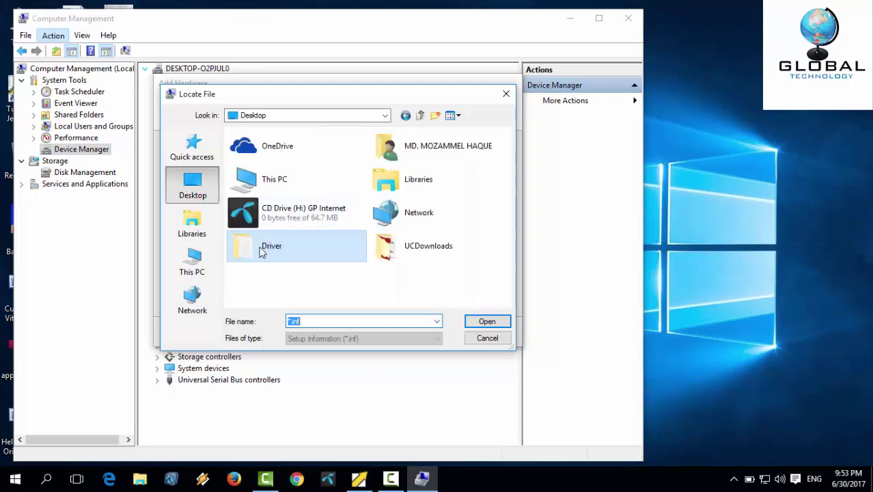
double_click(261, 251)
double_click(282, 183)
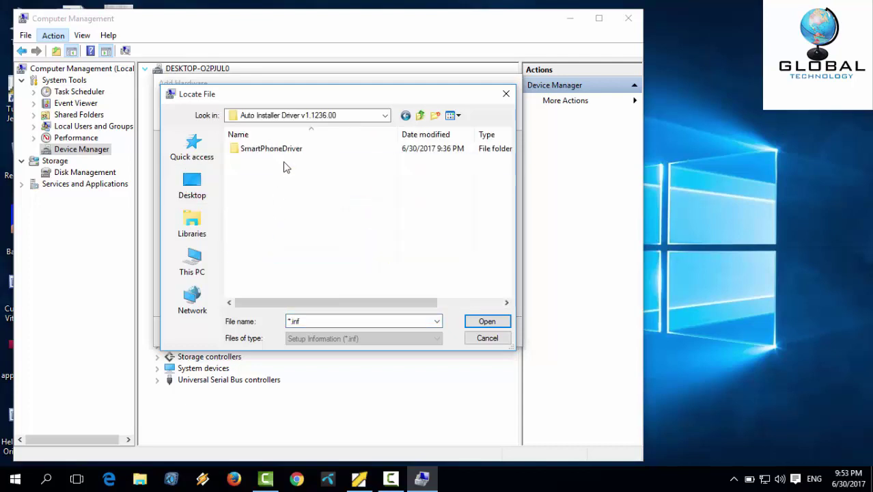
double_click(285, 151)
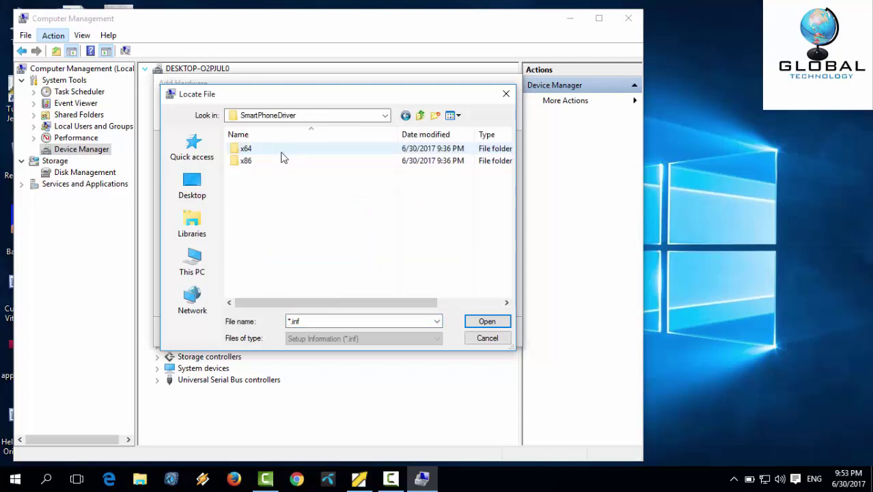
double_click(277, 148)
double_click(278, 150)
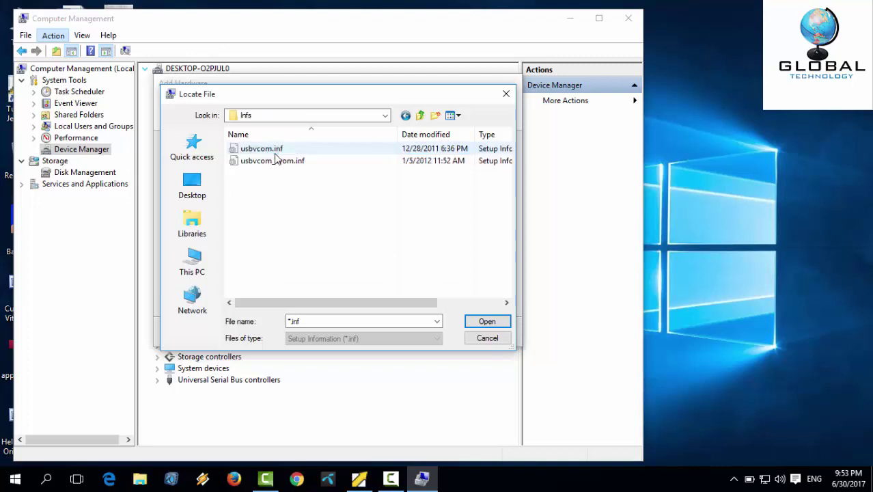
Step: Load usbvcom.inf from the Infs folder as the manufacturer's driver file
click(277, 150)
click(315, 150)
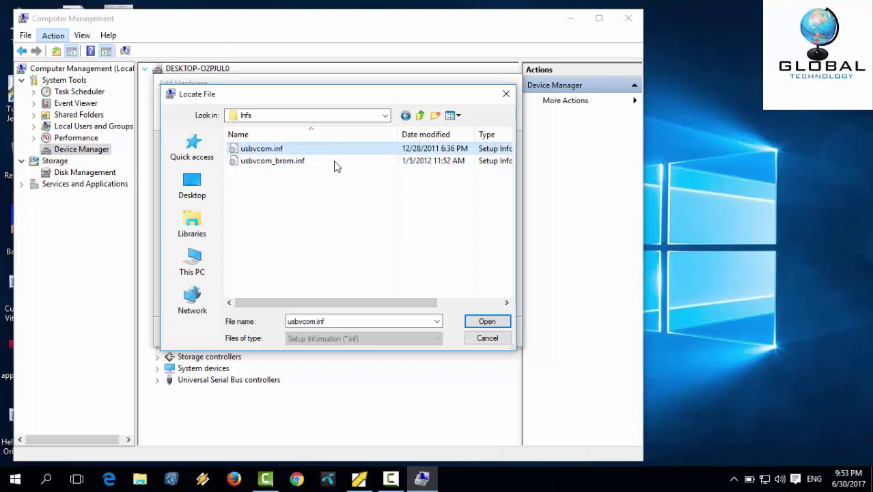
click(271, 150)
click(496, 323)
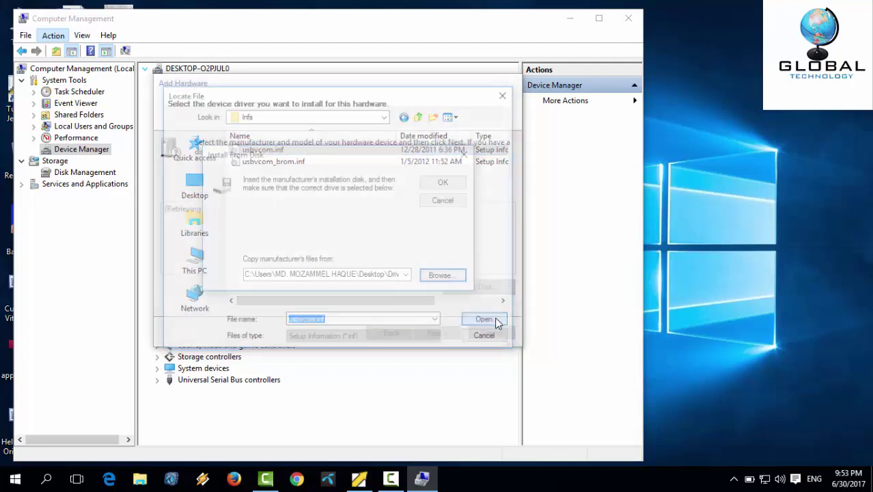
click(444, 183)
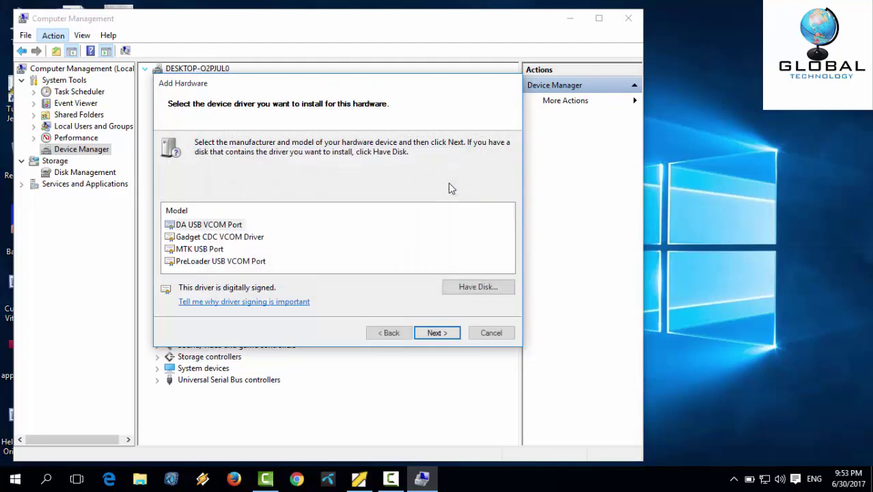
Step: Install the DA USB VCOM Port driver and finish the Add Hardware wizard
click(436, 334)
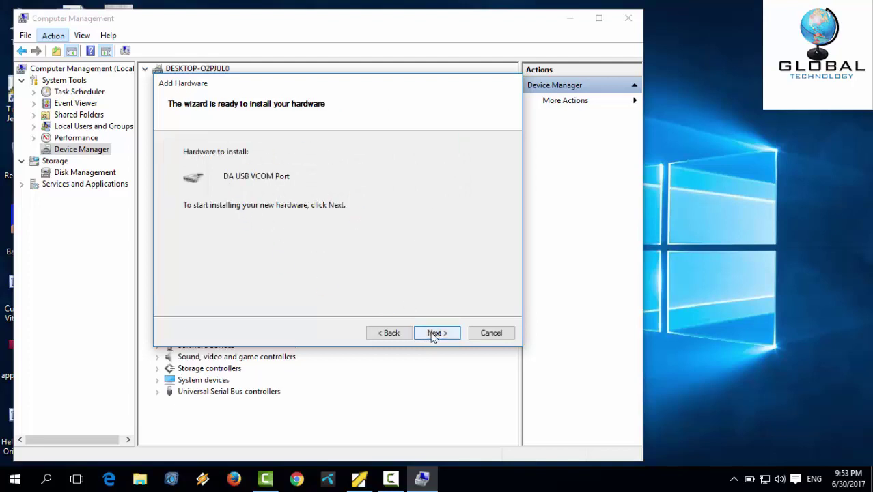
click(435, 333)
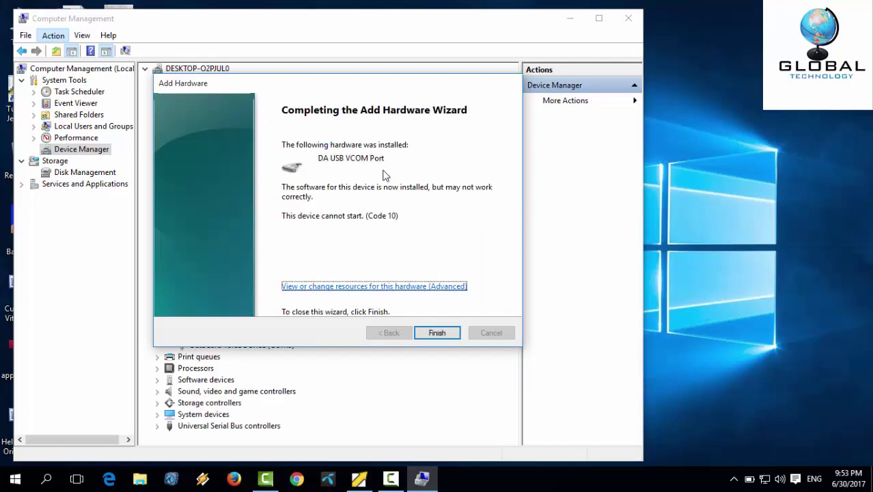
click(450, 333)
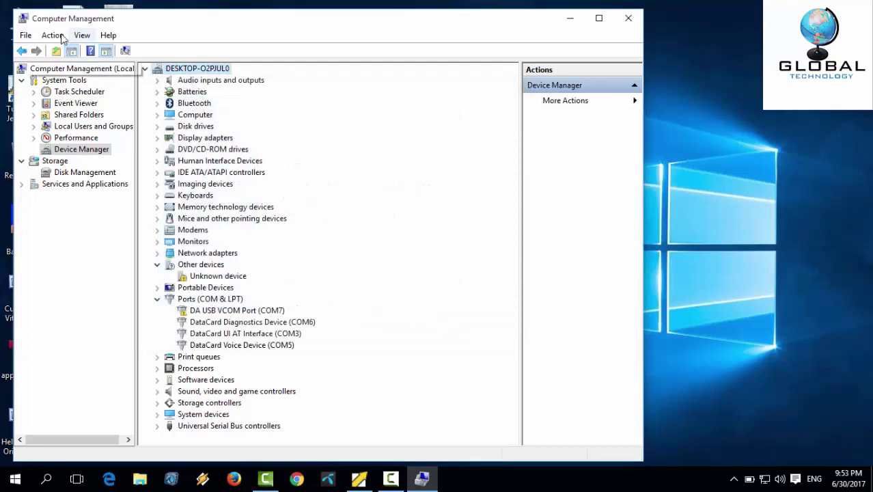
Step: Start the Add Hardware wizard again for legacy hardware, choose manual selection from a list, and continue to the driver selection
click(55, 37)
click(72, 64)
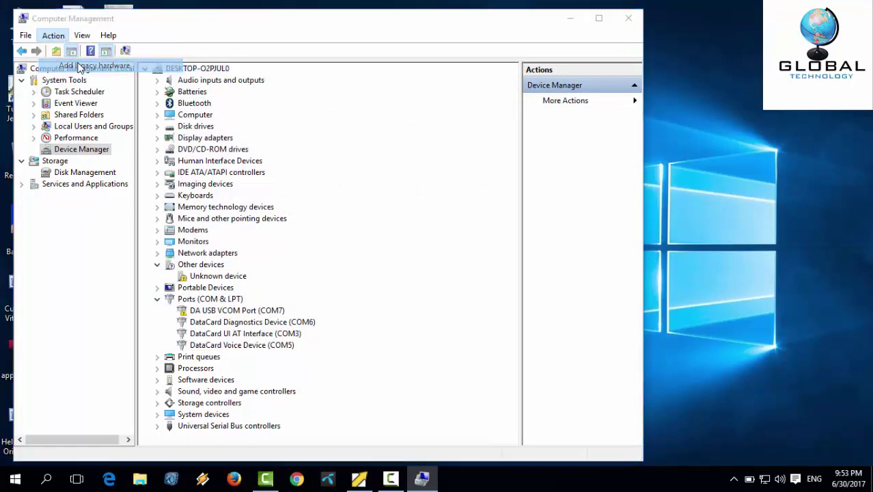
click(441, 333)
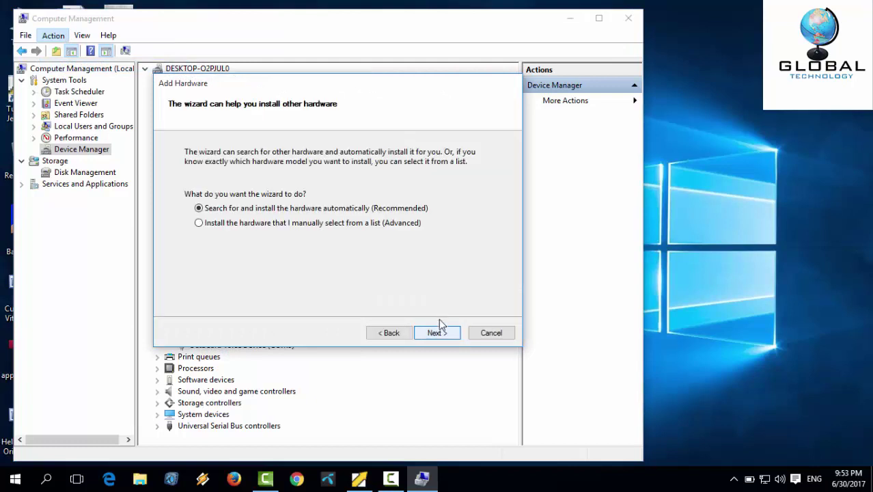
click(285, 224)
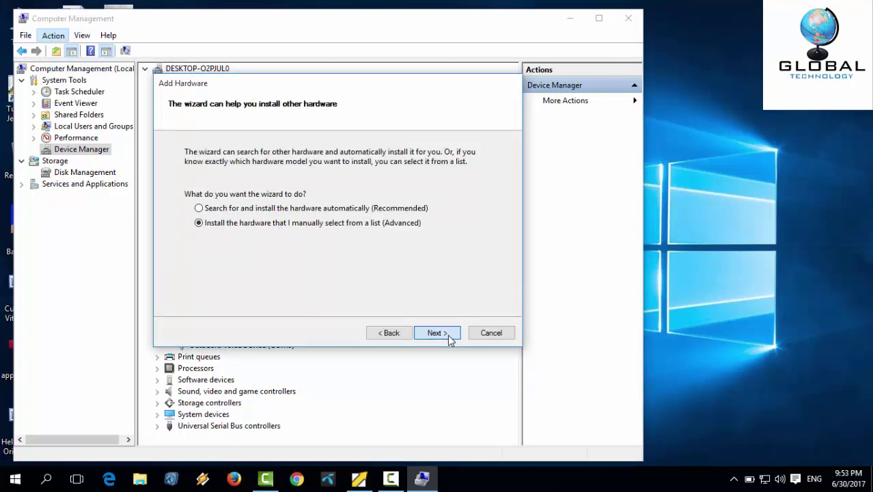
click(450, 334)
click(444, 333)
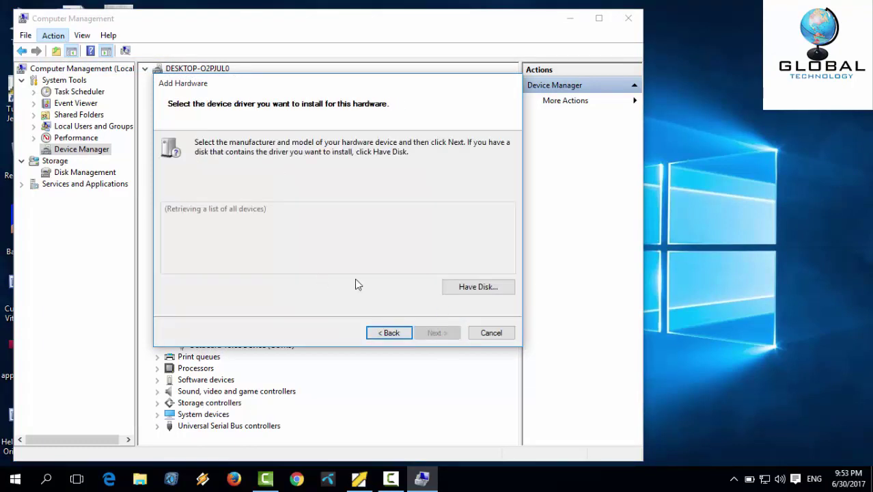
Step: Load usbvcom_brom.inf from the Infs folder as the manufacturer's driver file
click(478, 288)
click(441, 275)
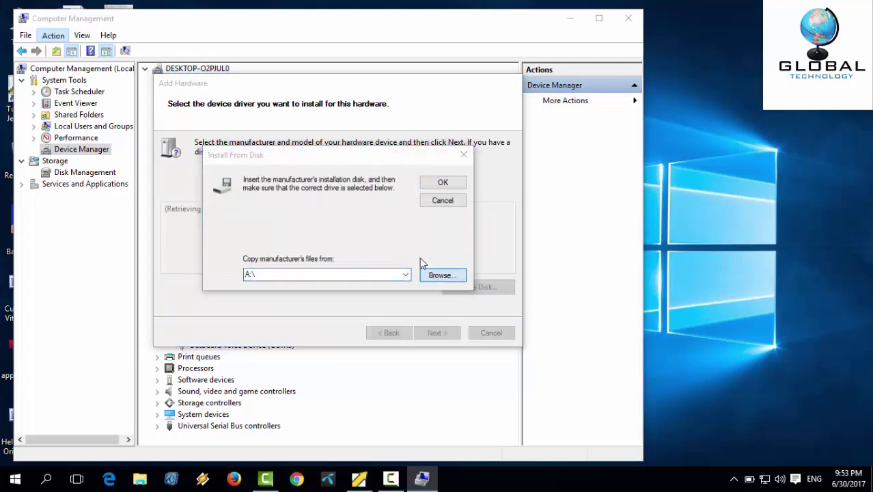
double_click(273, 164)
click(445, 186)
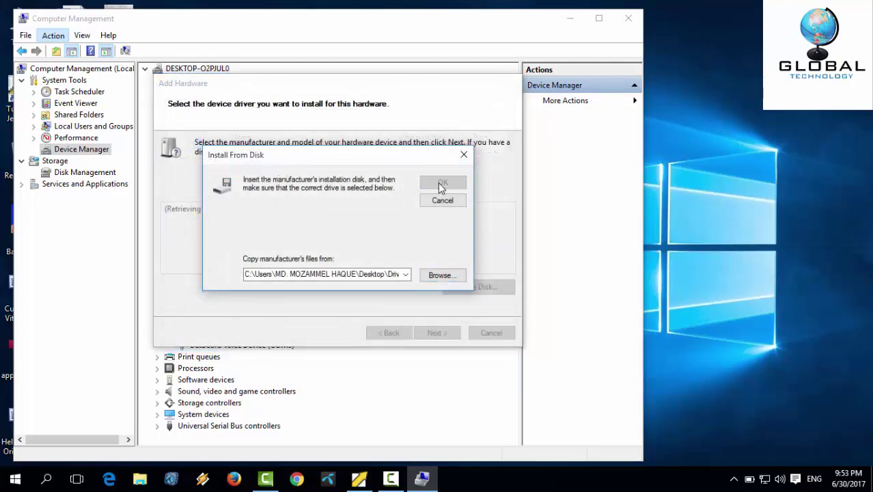
Step: Install the DA USB VCOM Port from the second driver file, finish the wizard and close Computer Management
click(444, 335)
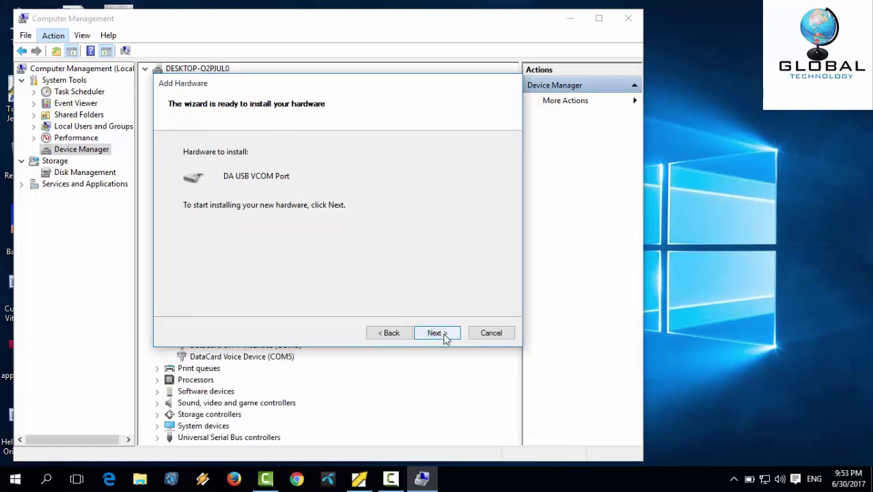
click(444, 335)
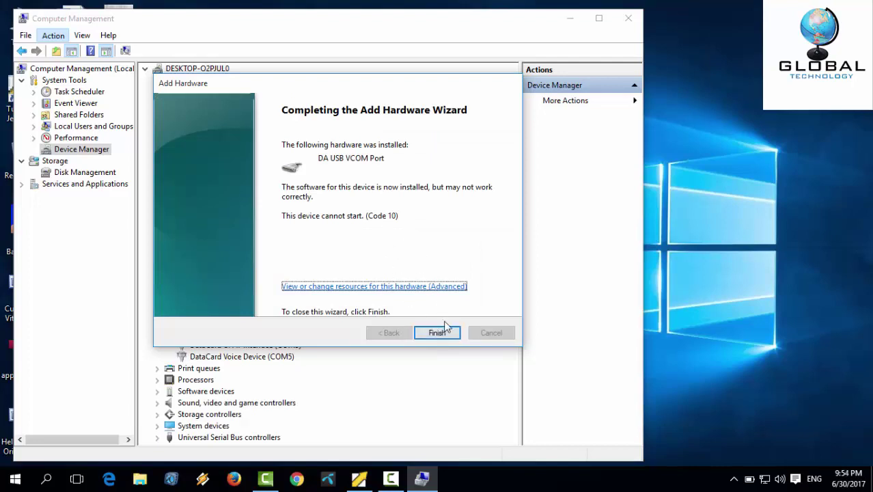
click(438, 332)
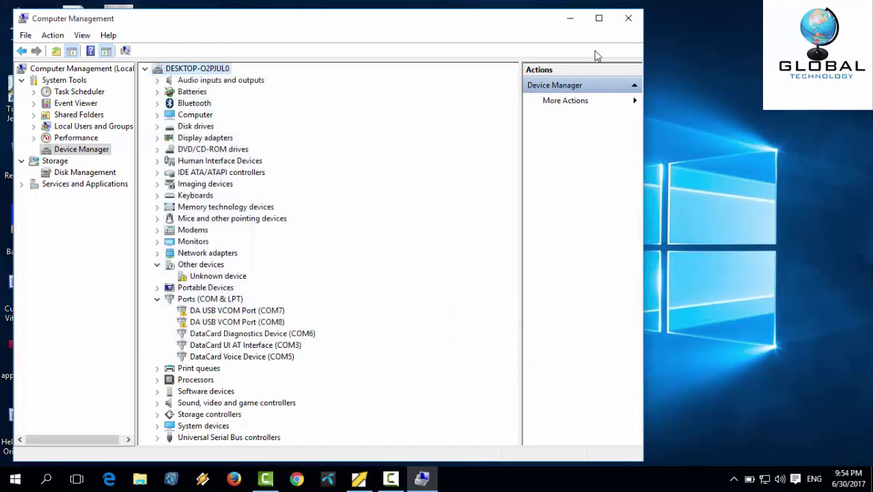
click(629, 18)
right_click(269, 46)
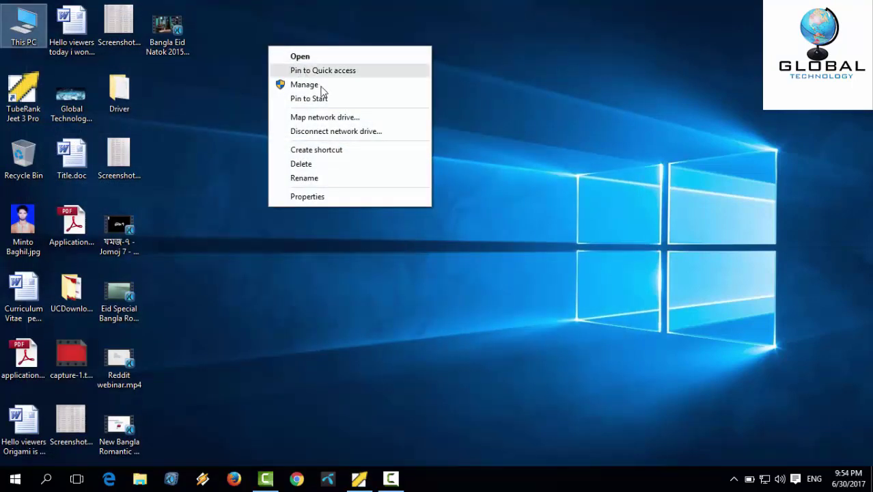
click(239, 52)
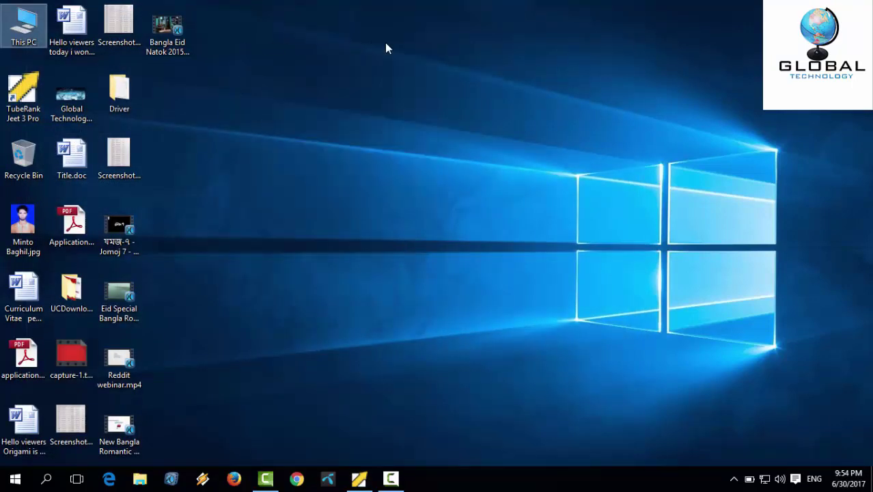
right_click(12, 31)
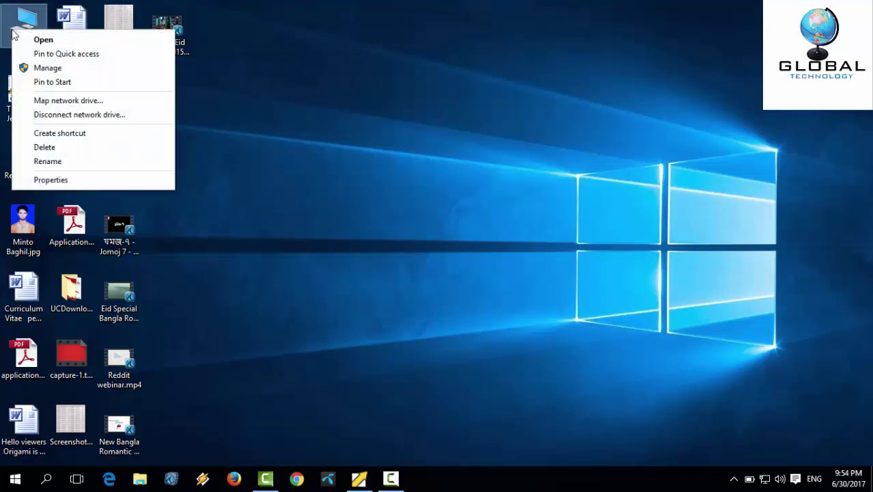
click(209, 6)
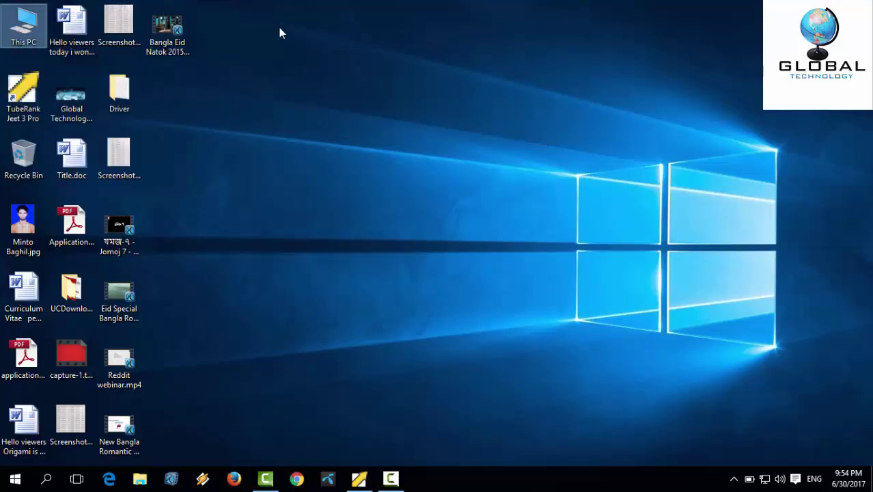